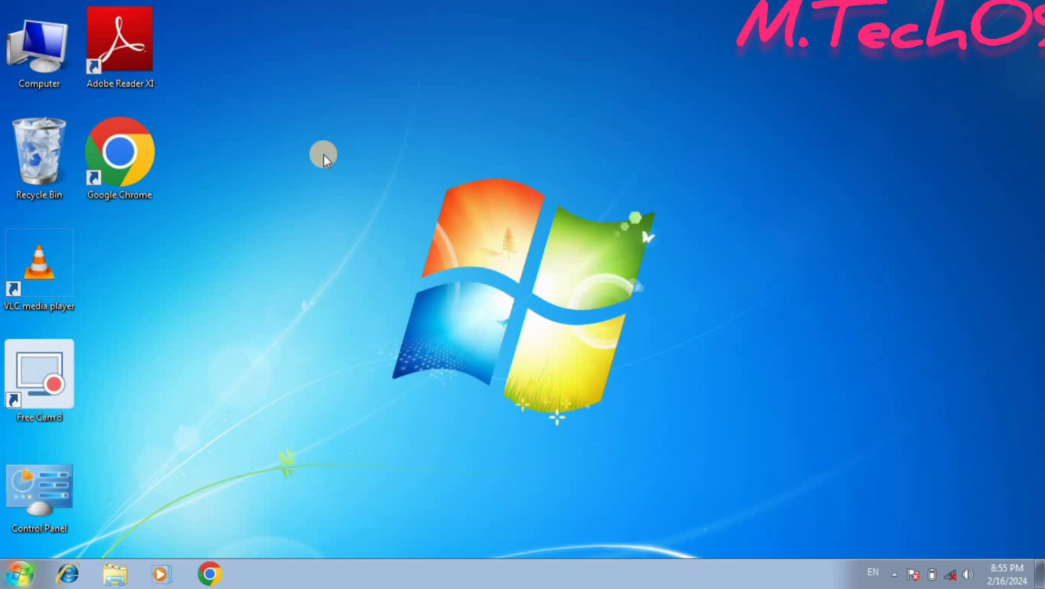
- Open the Computer window to examine the existing hard disk drives and the free space on New Volume (E:), and close it
double_click(51, 48)
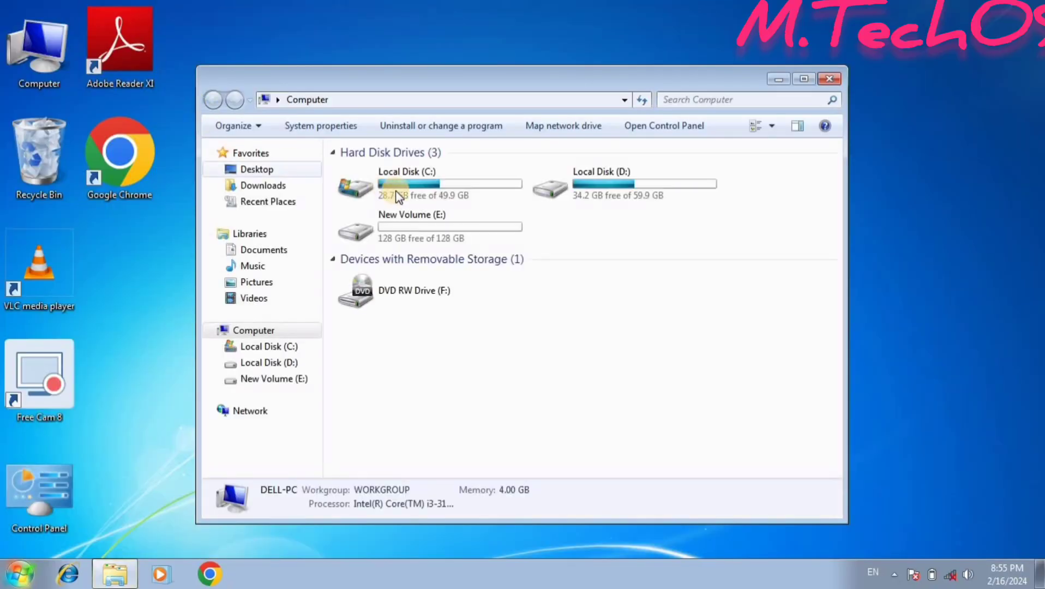
left_click(804, 80)
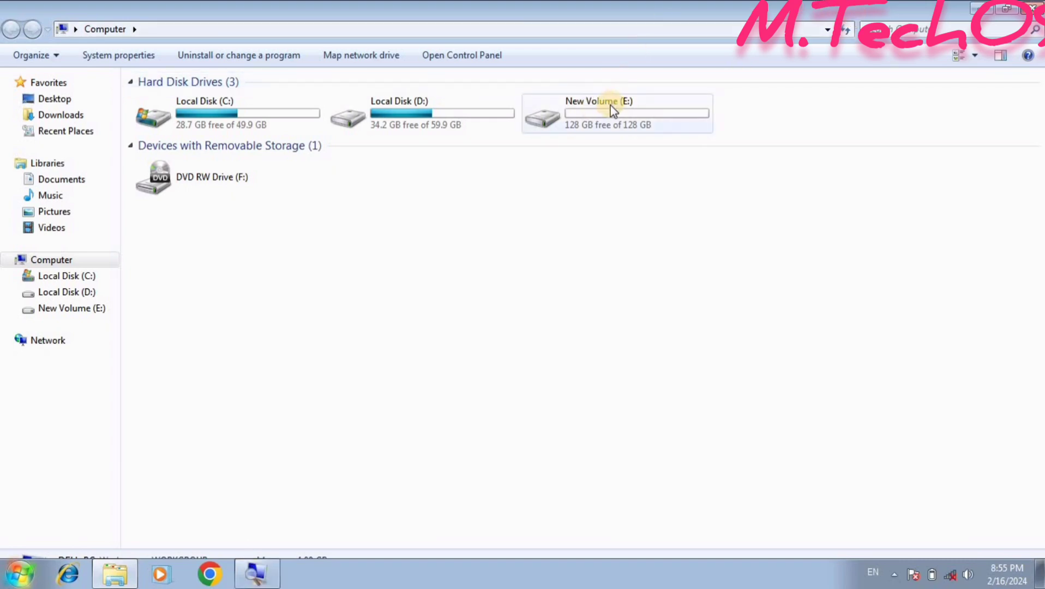
mouse_move(611, 106)
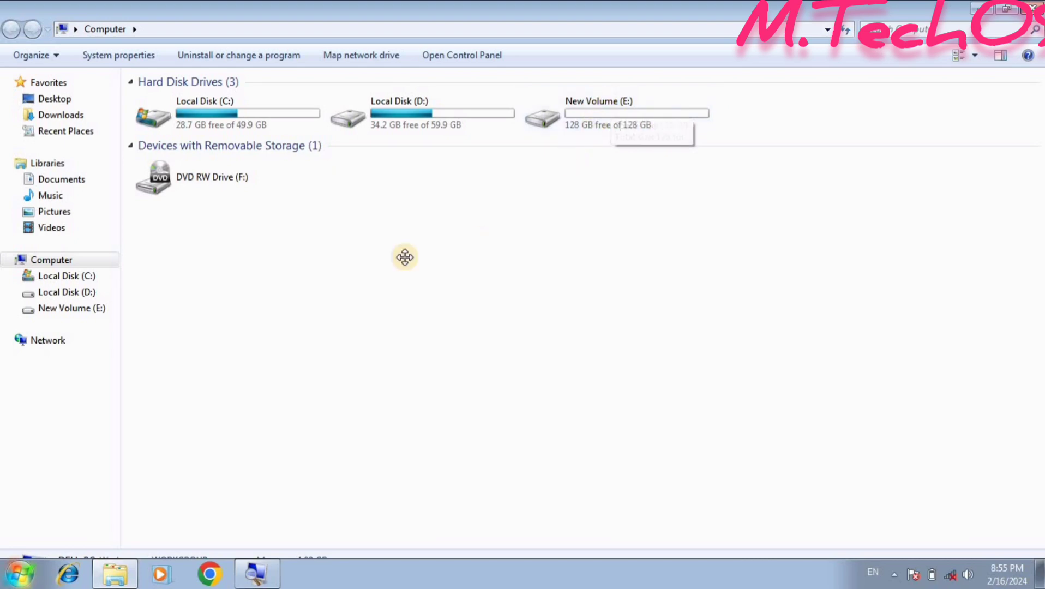
left_click(986, 13)
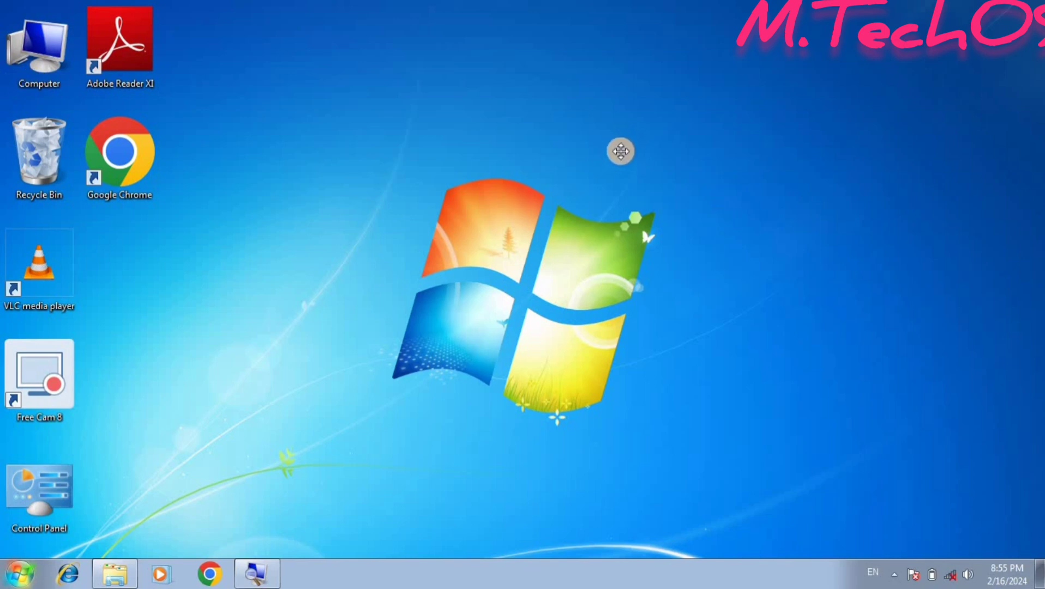
double_click(37, 22)
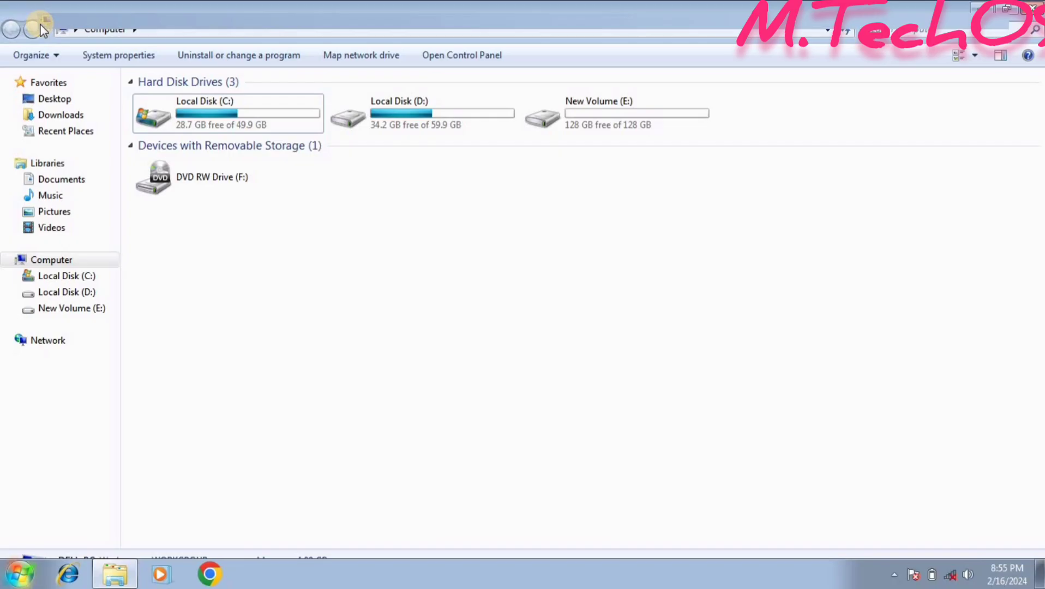
double_click(955, 12)
left_click(834, 80)
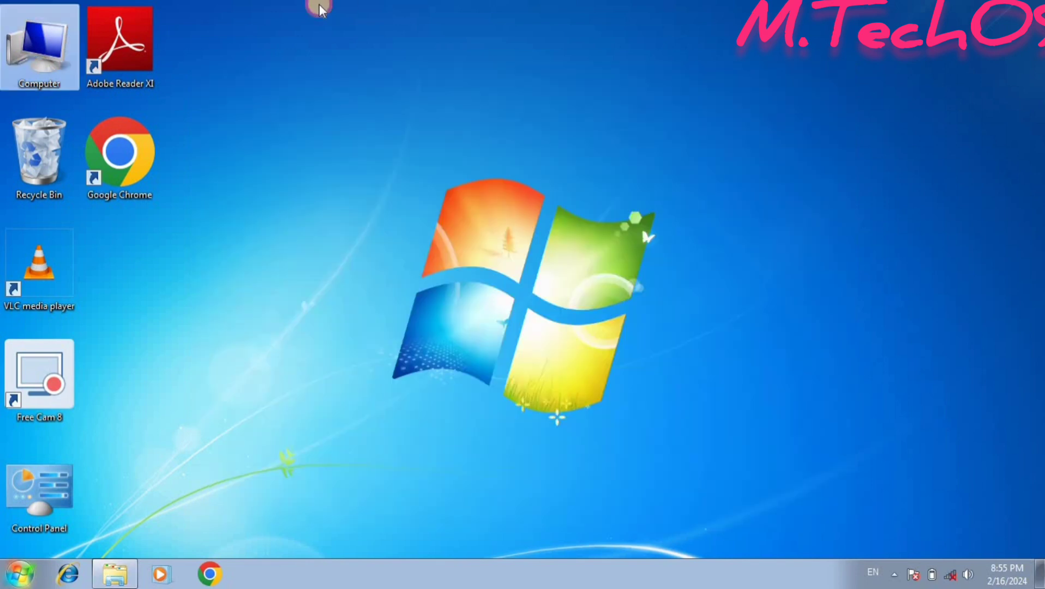
- Open Computer Management for this computer and show Disk Management in a maximized window
right_click(38, 32)
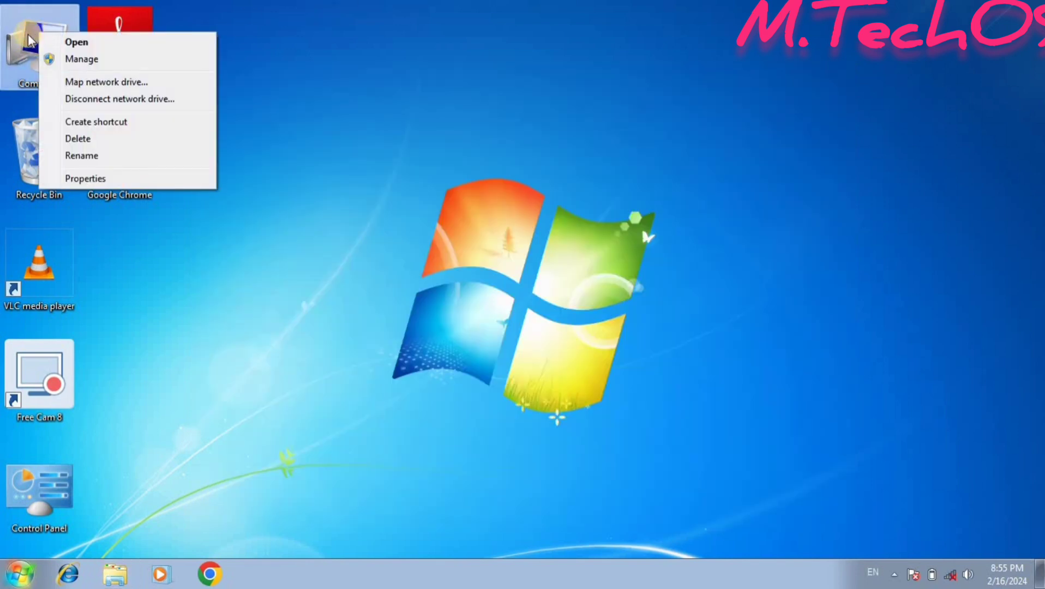
left_click(79, 60)
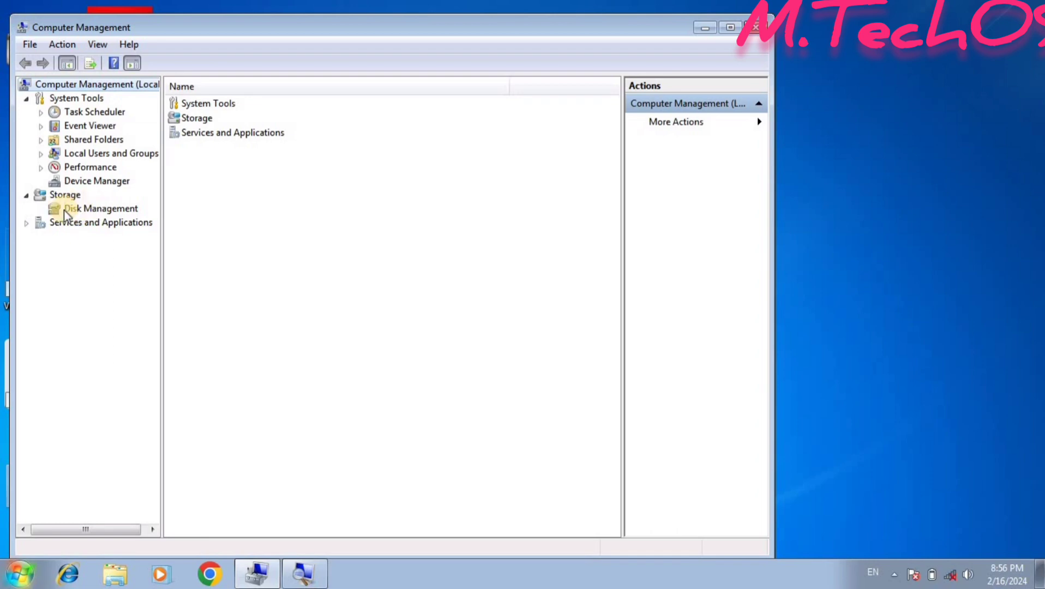
left_click(93, 210)
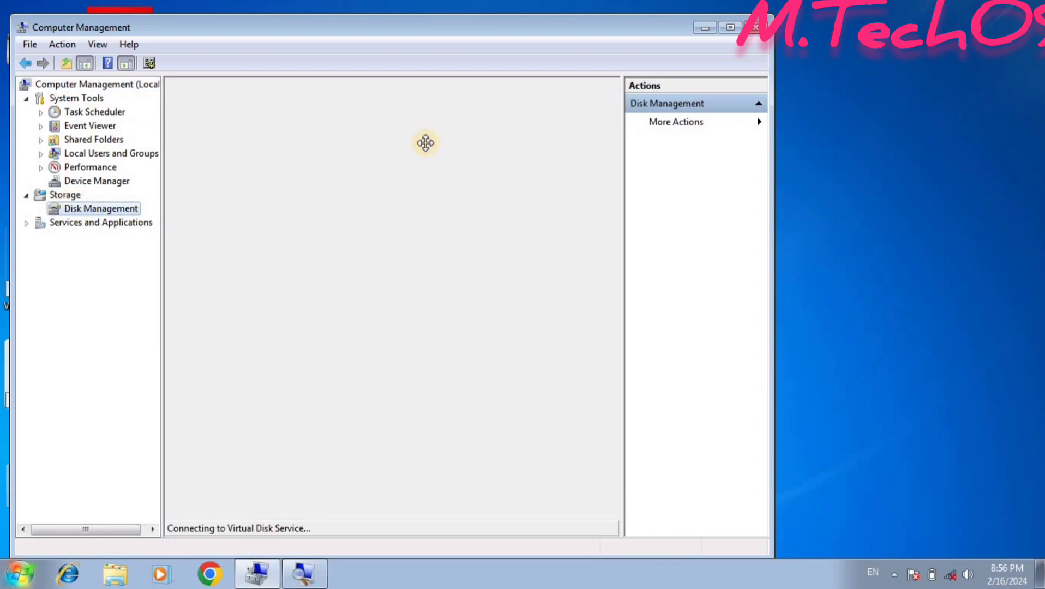
left_click(730, 28)
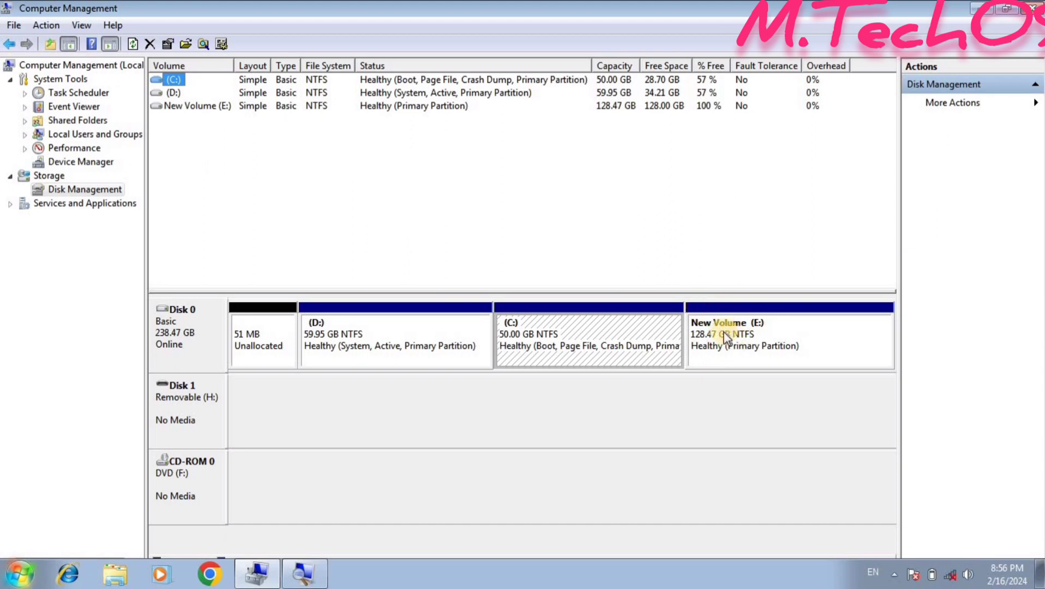
- Shrink the New Volume (E:) partition on Disk 0 by 51224 MB
left_click(751, 346)
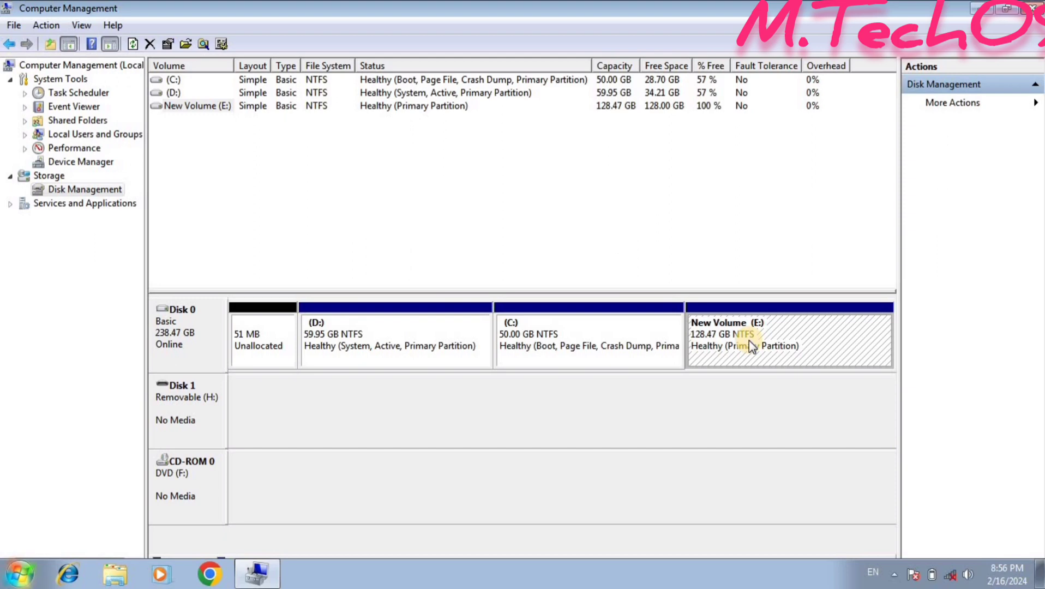
right_click(749, 341)
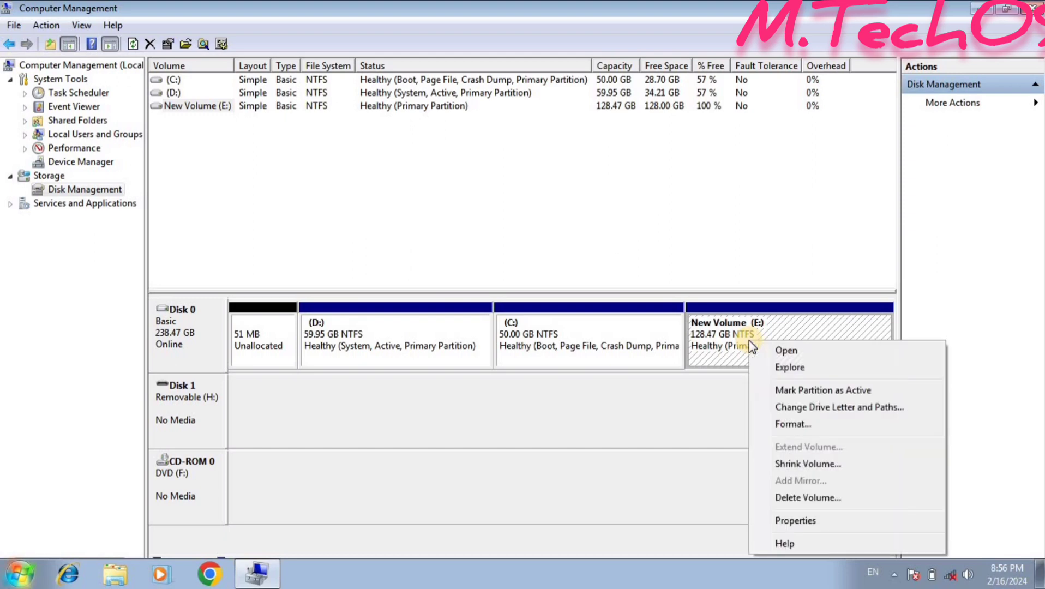
left_click(797, 464)
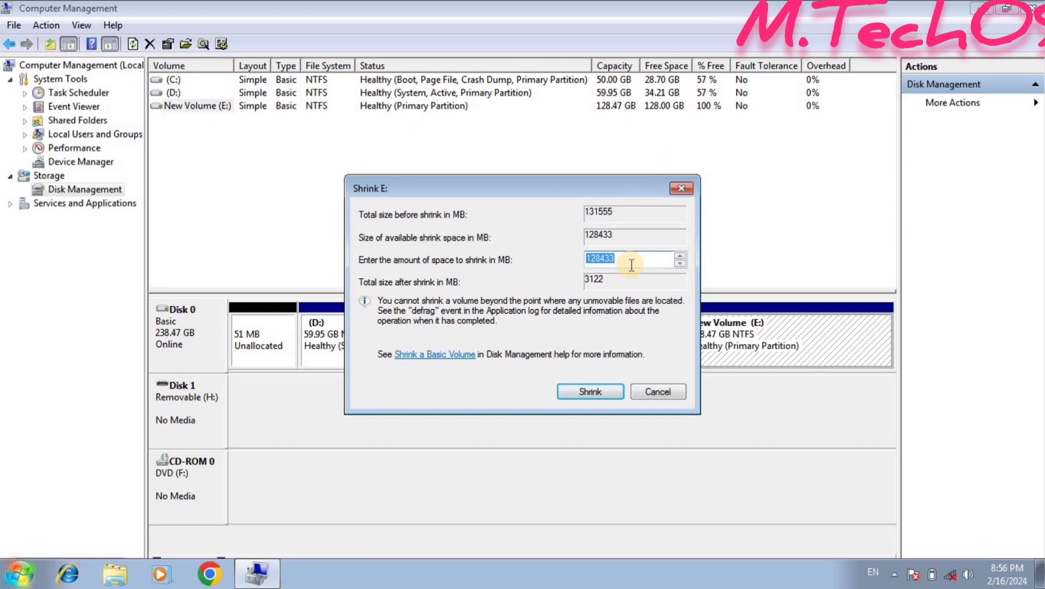
key("BackSpace")
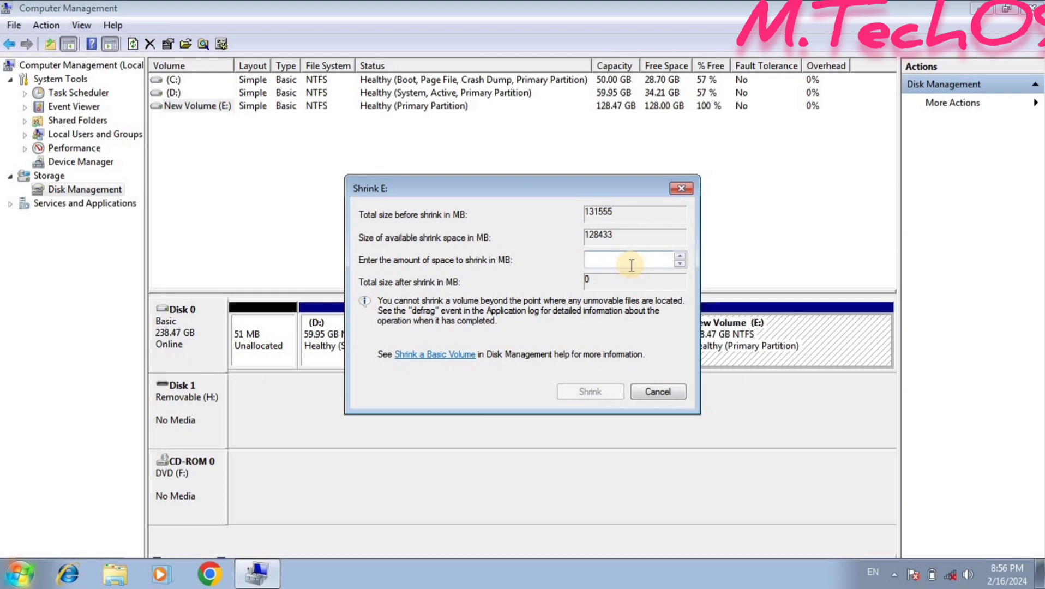
type("5")
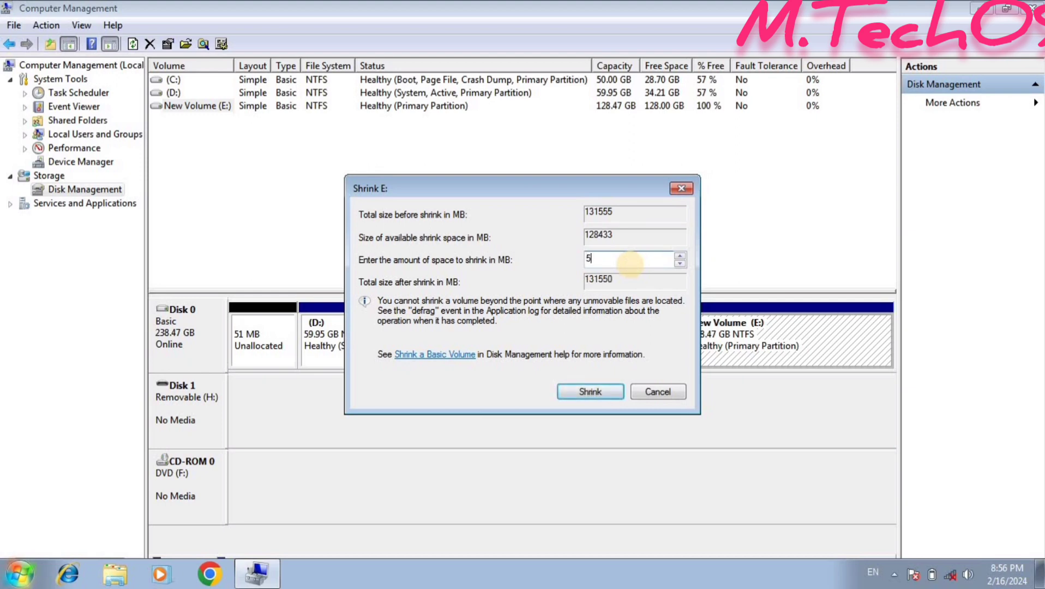
type("1224")
left_click(591, 396)
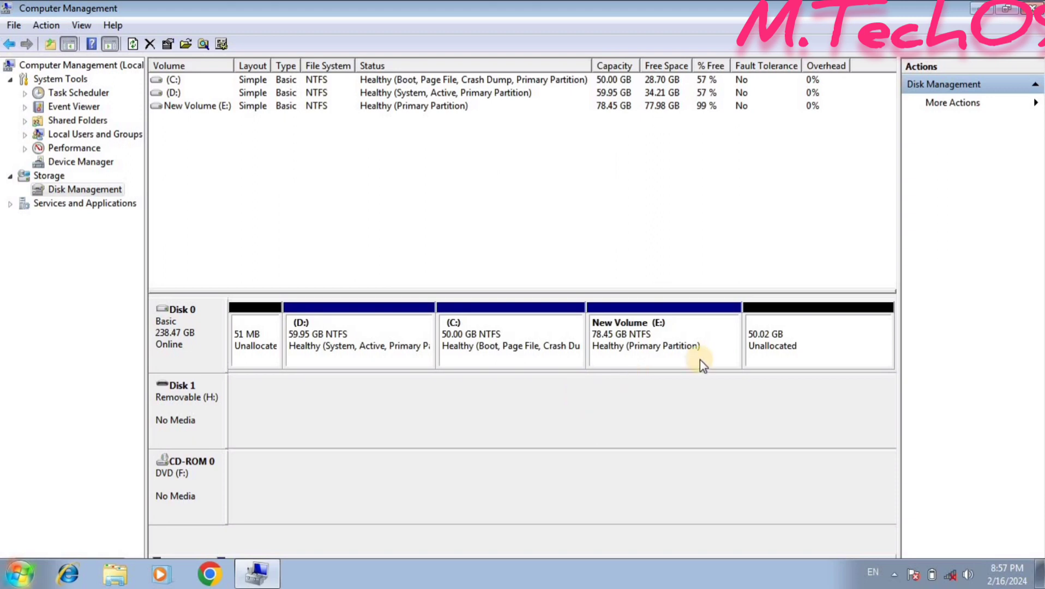
- Set up a new simple volume in the 50.02 GB unallocated space, using its full size and drive letter G
right_click(806, 343)
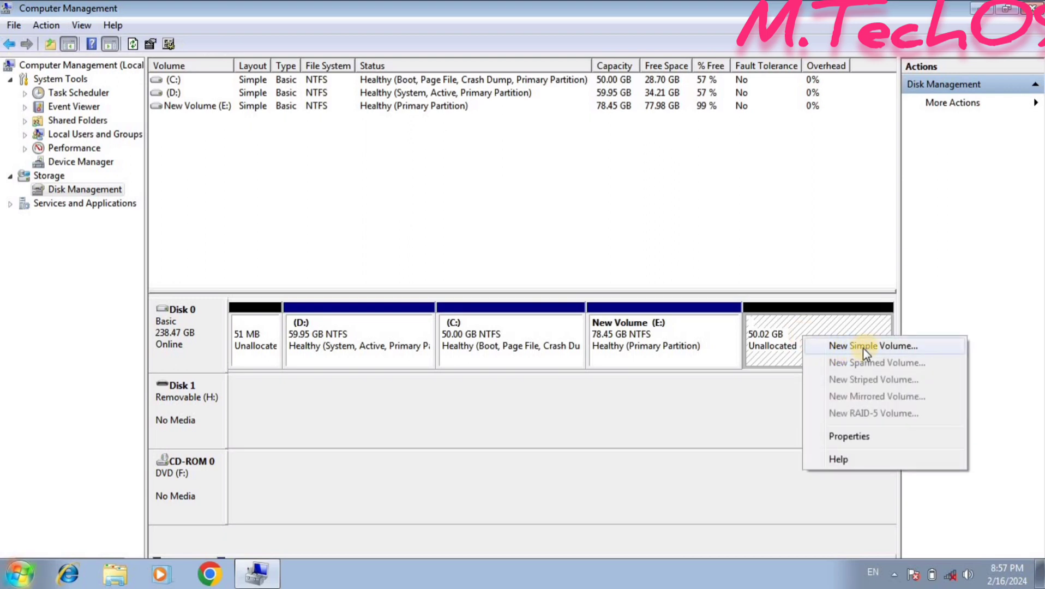
left_click(864, 348)
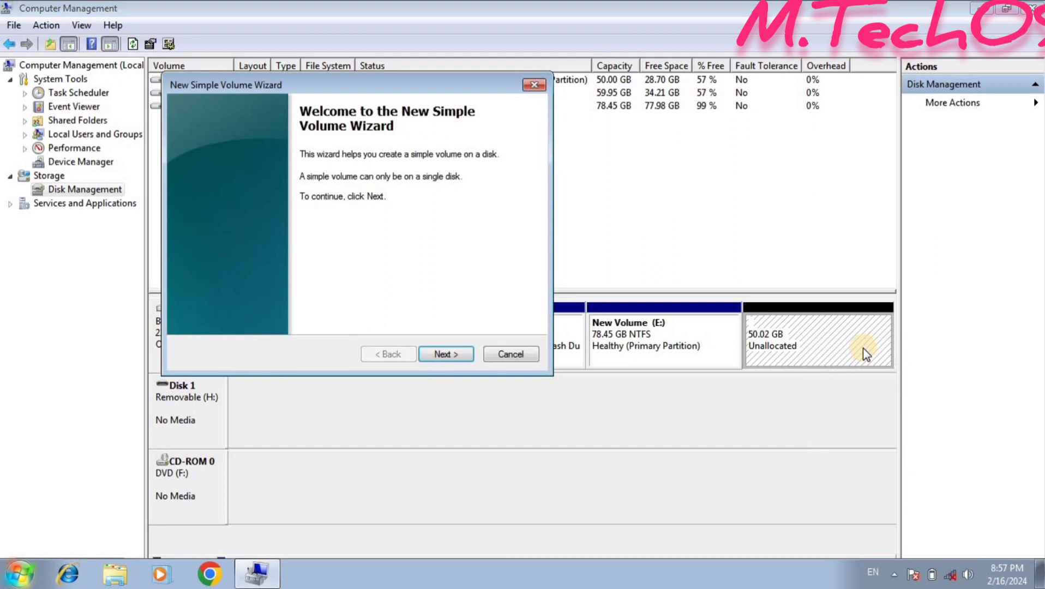
left_click(444, 354)
left_click(445, 355)
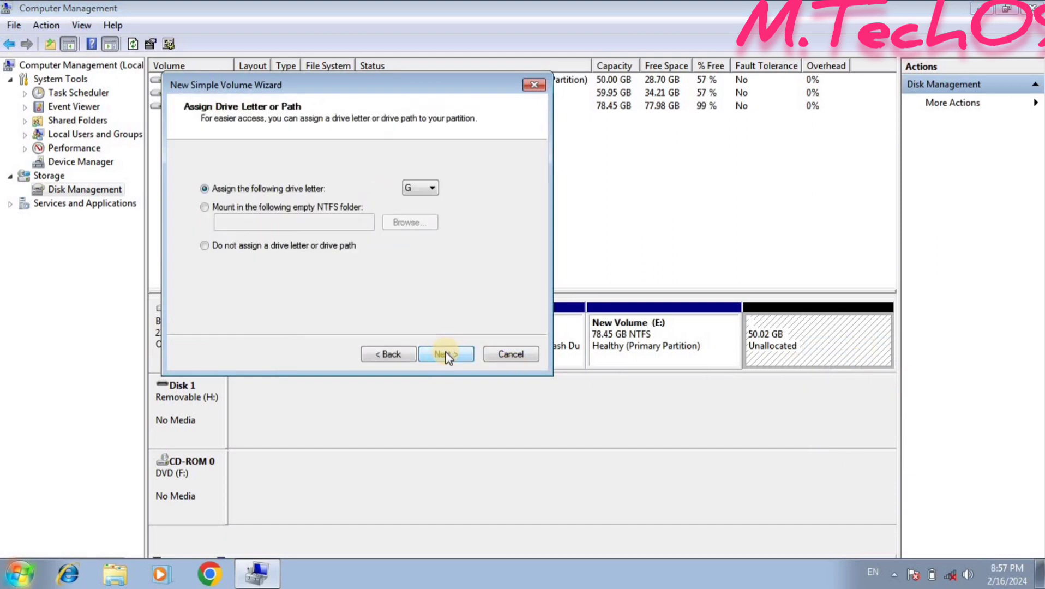
left_click(445, 354)
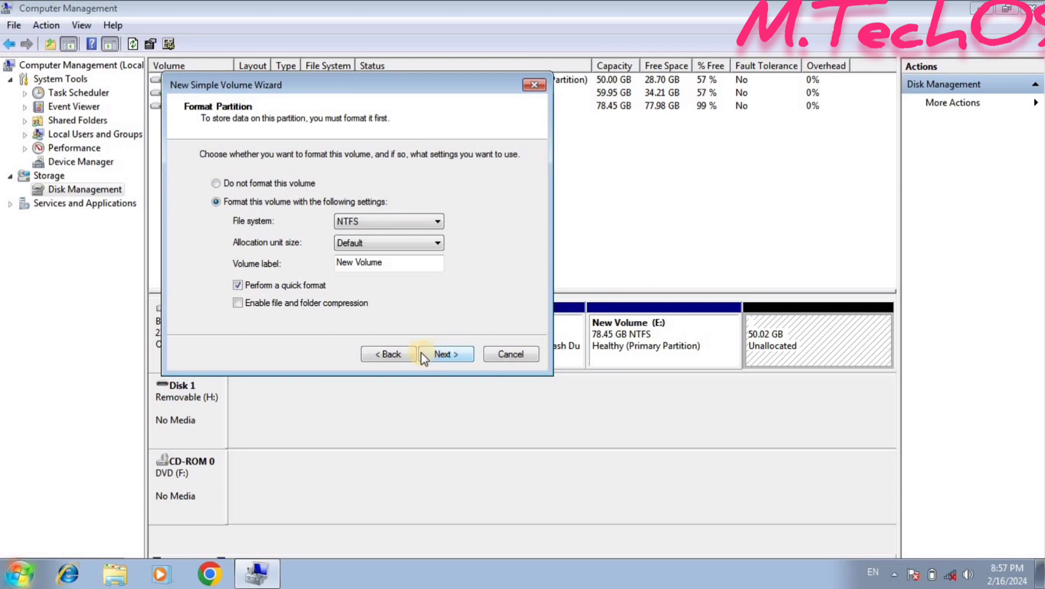
left_click(394, 354)
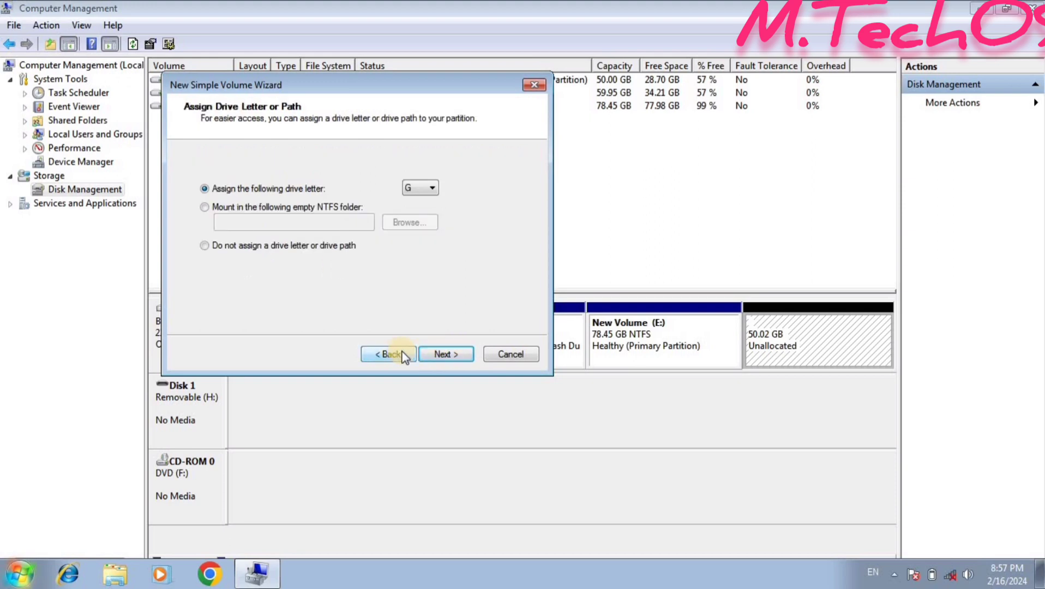
left_click(427, 187)
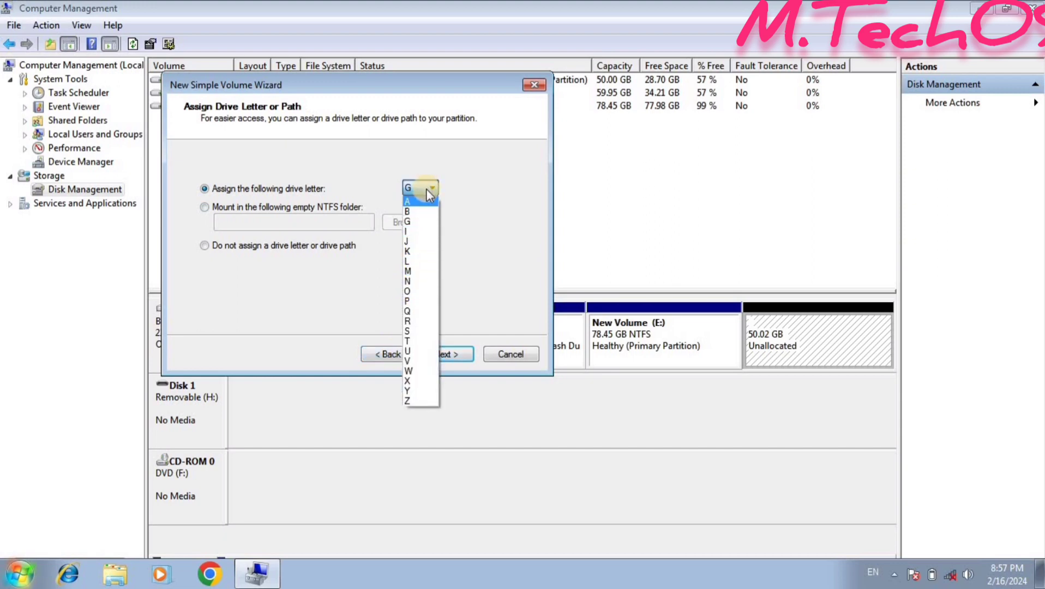
left_click(453, 199)
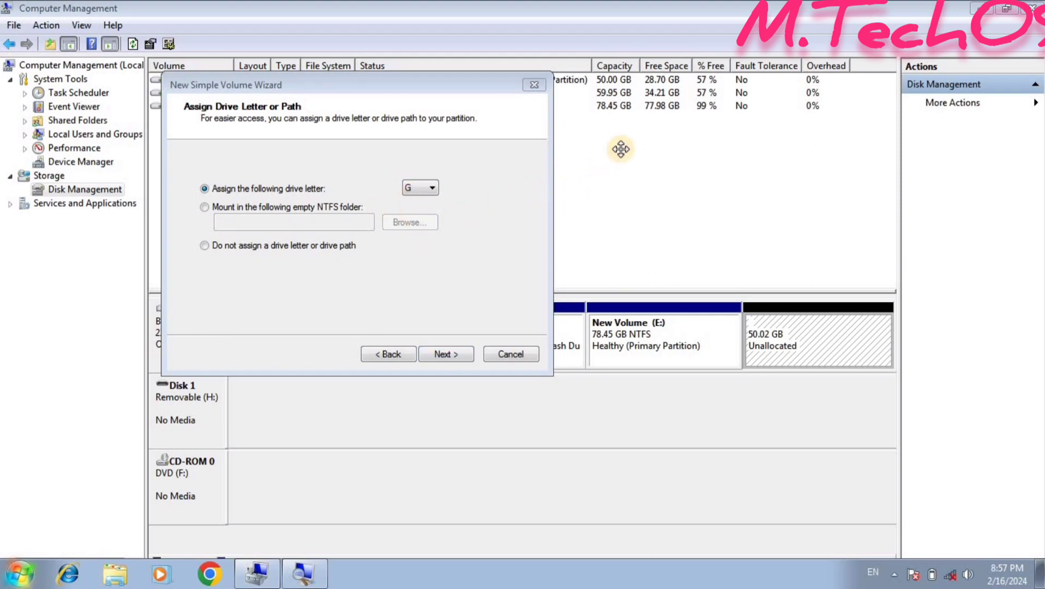
- Create the volume with a quick NTFS format, default allocation unit size and the label New Volume
left_click(446, 355)
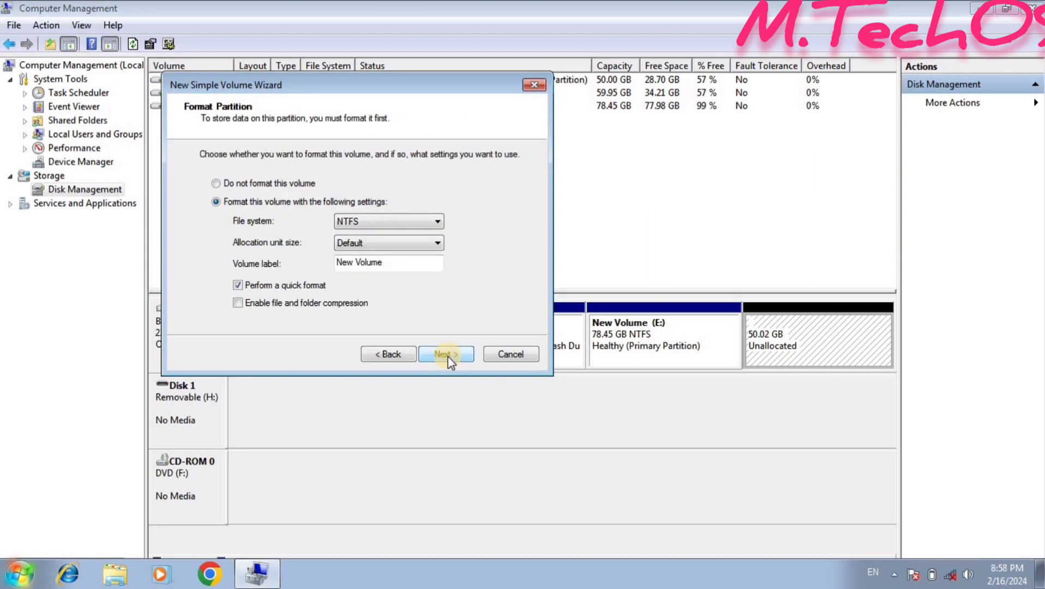
left_click(446, 354)
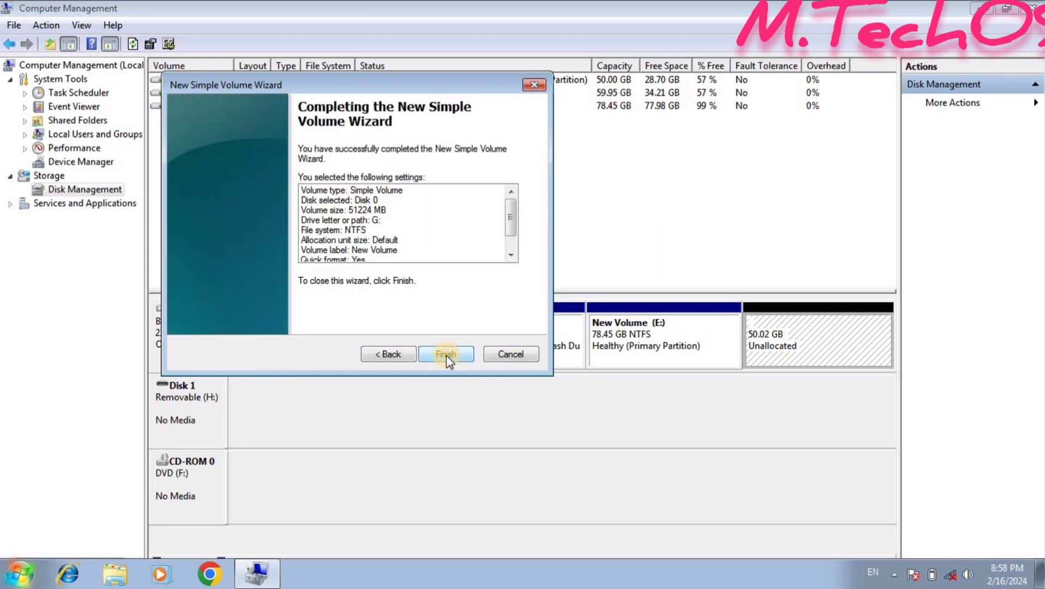
left_click(446, 355)
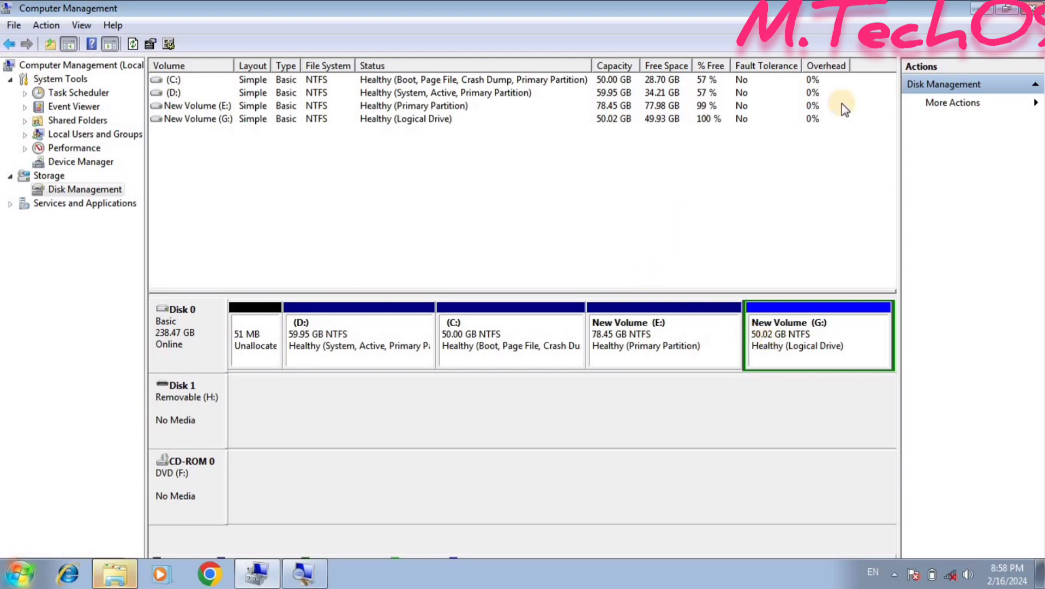
- Minimize Computer Management and open the Computer window maximized to check the list of hard disk drives
left_click(987, 11)
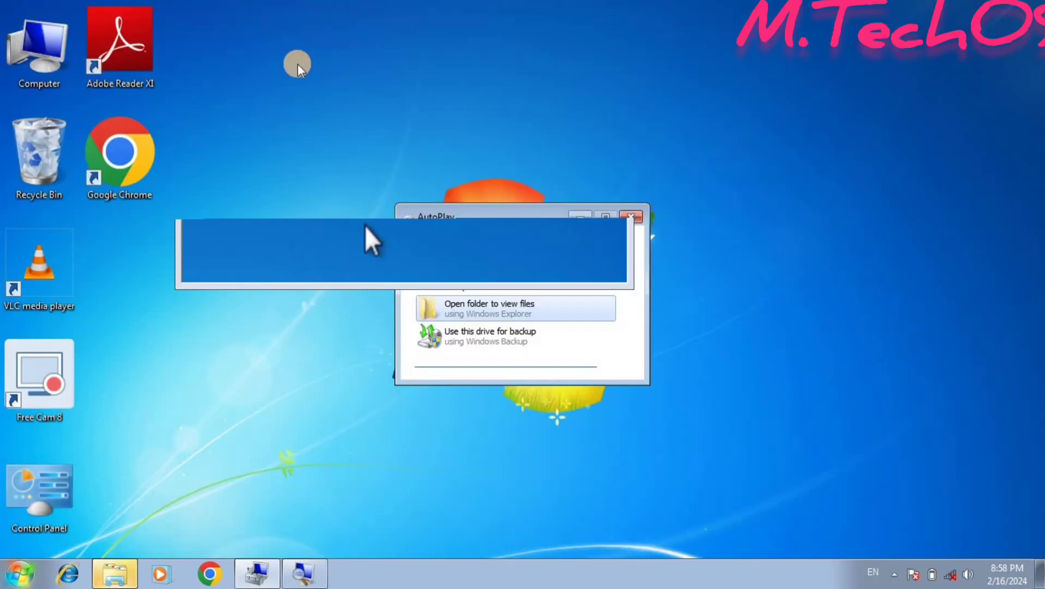
double_click(25, 53)
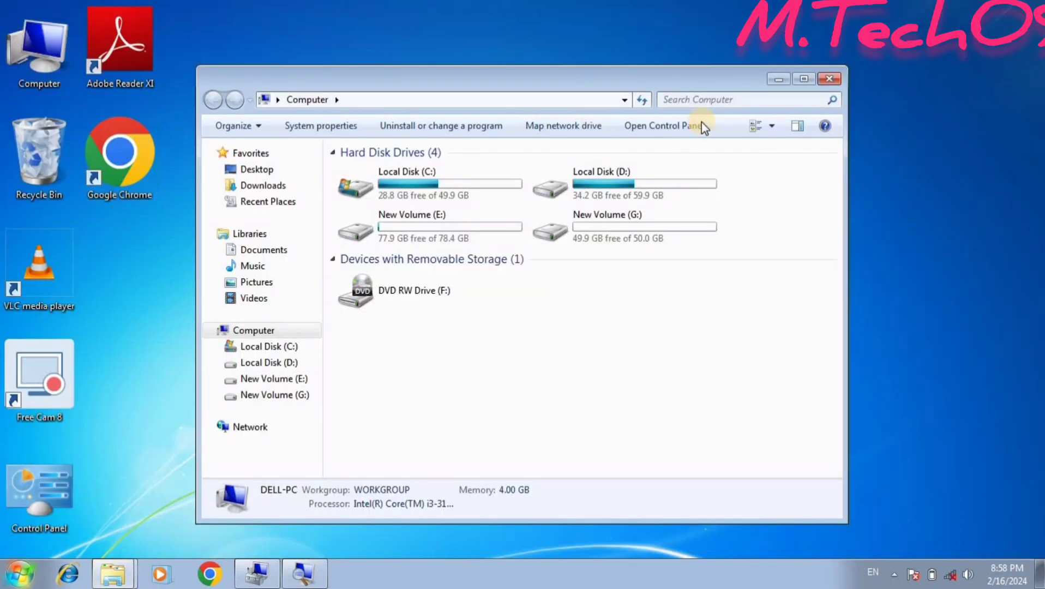
left_click(804, 79)
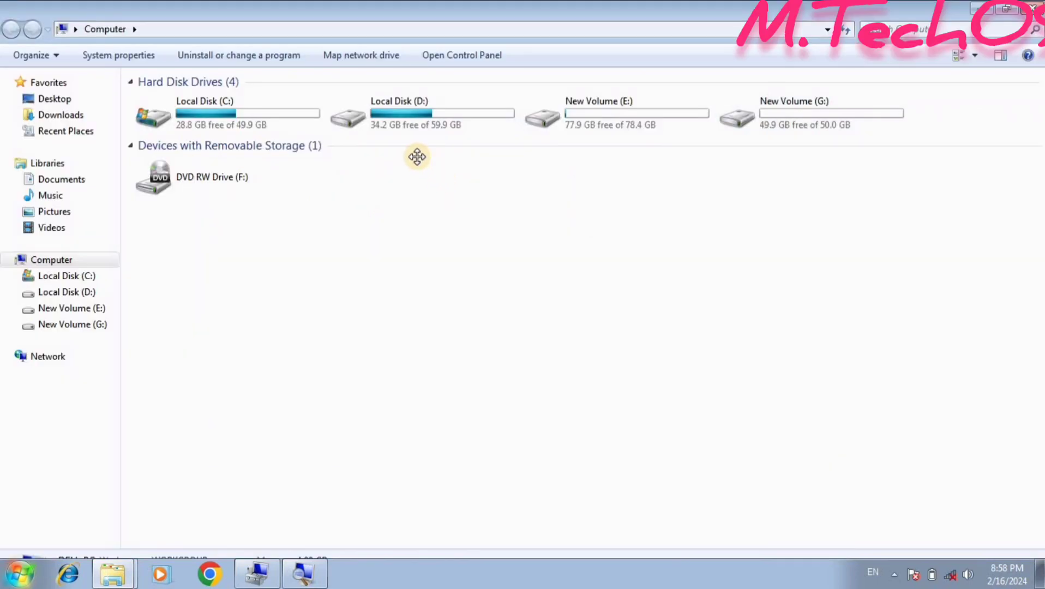